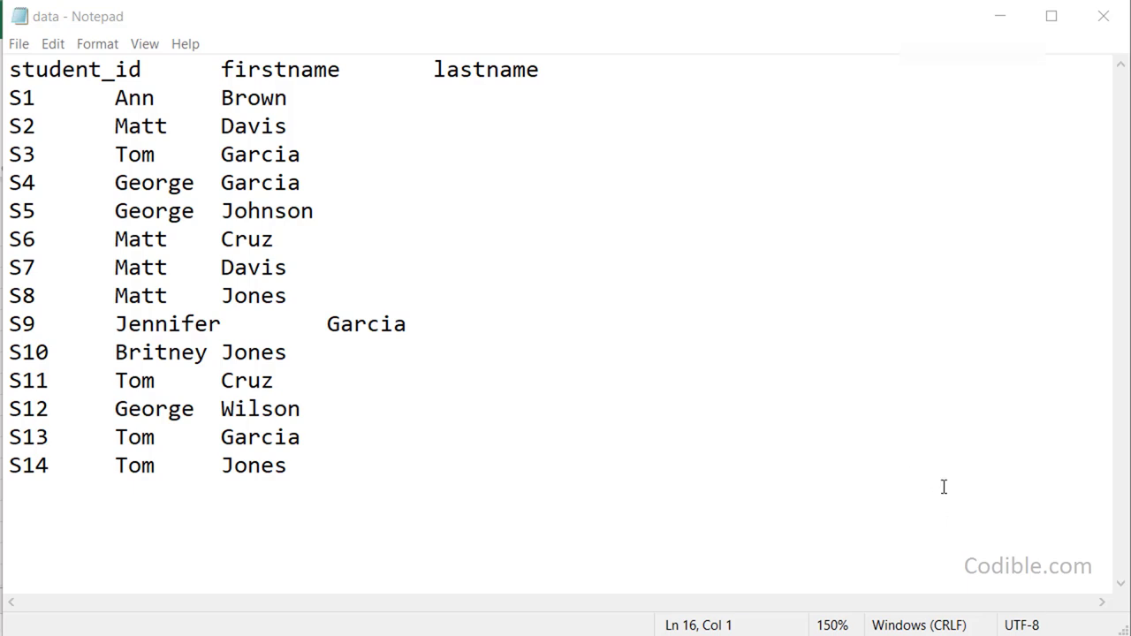
# Step: Inspect the tab separators in data.txt's heading row and the first S1 data row
pyautogui.click(796, 402)
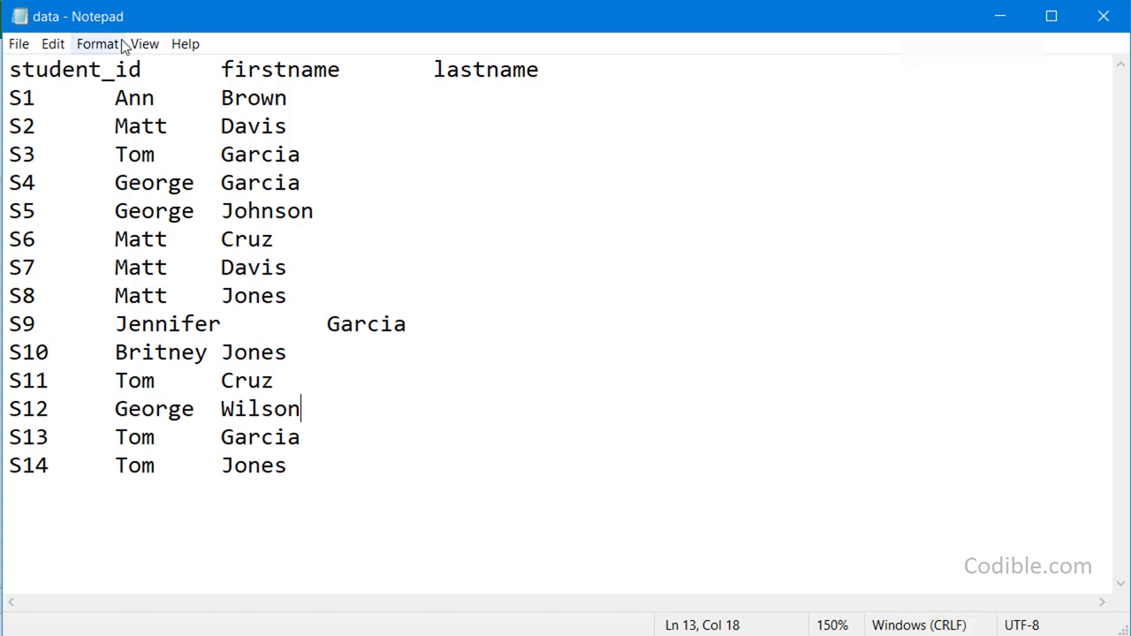
pyautogui.moveTo(142, 71); pyautogui.dragTo(42, 74)
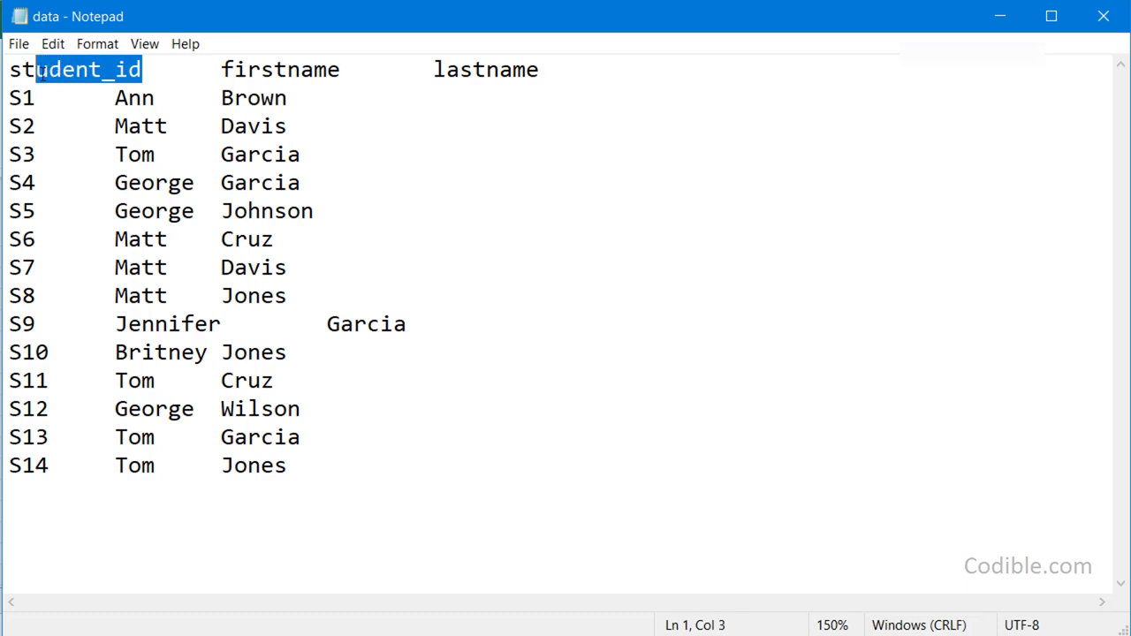
pyautogui.click(217, 69)
pyautogui.click(231, 69)
pyautogui.click(476, 71)
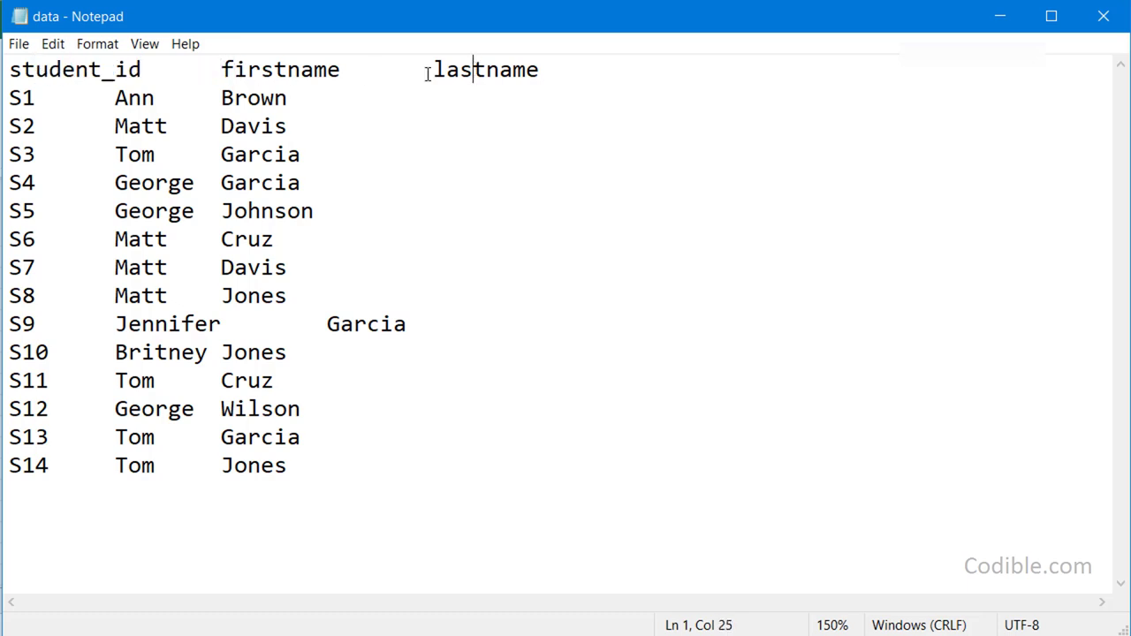
pyautogui.click(348, 71)
pyautogui.keyDown('shift'); pyautogui.click(392, 71); pyautogui.keyUp('shift')
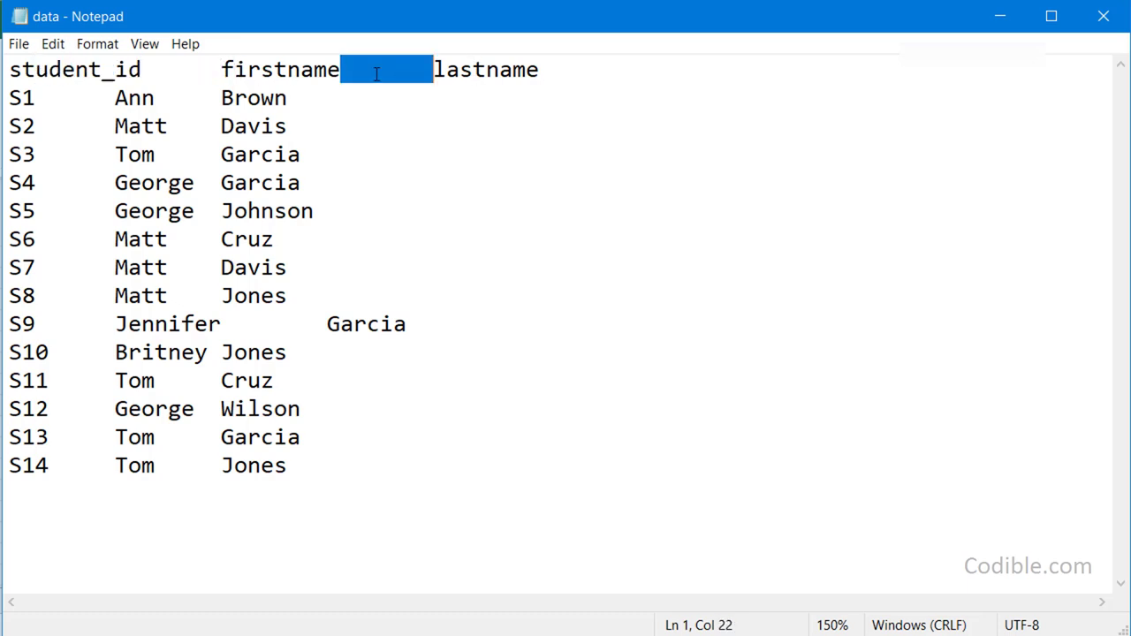
pyautogui.click(145, 71)
pyautogui.keyDown('shift'); pyautogui.click(212, 72); pyautogui.keyUp('shift')
pyautogui.click(64, 101)
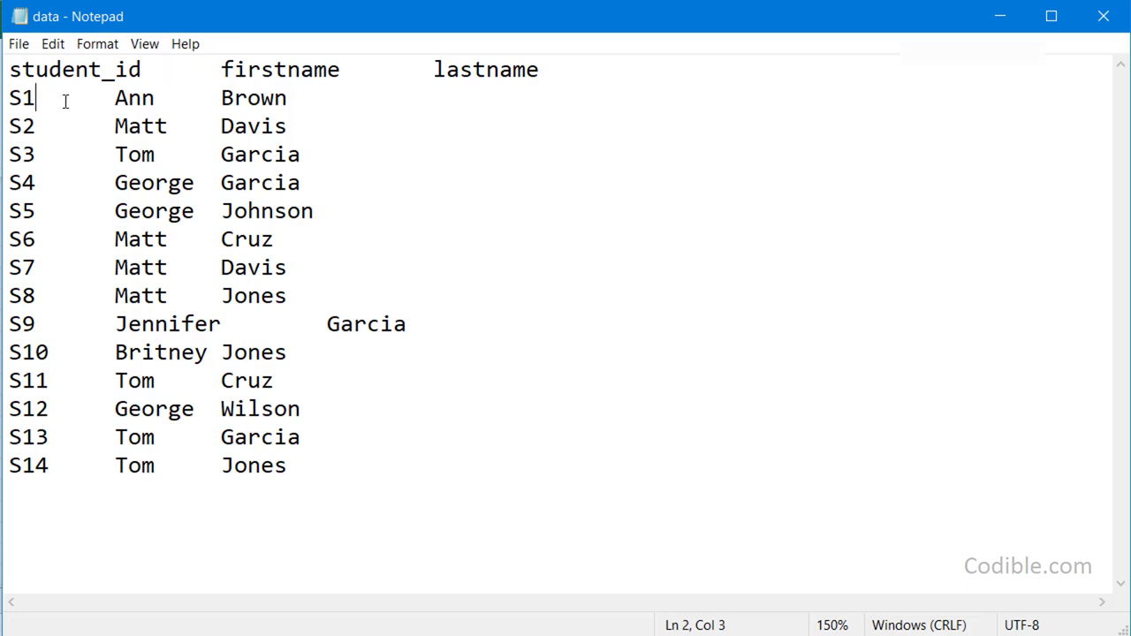
pyautogui.keyDown('shift'); pyautogui.click(84, 100); pyautogui.keyUp('shift')
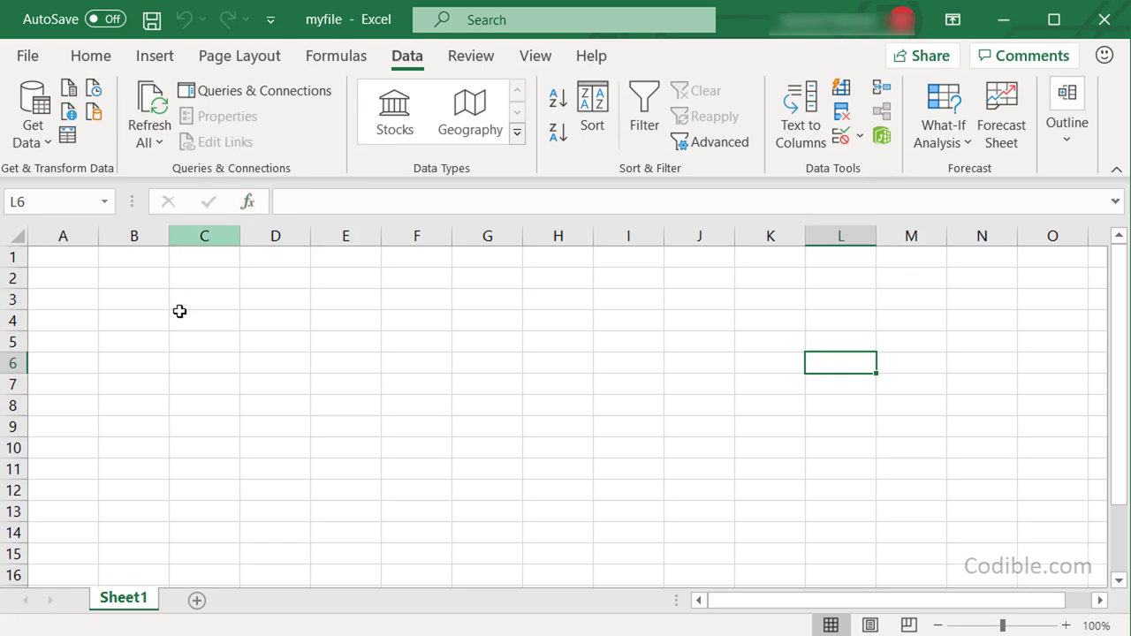
# Step: Import data.txt from the Ch6-import-text-into-excel folder via Data > From Text/CSV
pyautogui.click(91, 58)
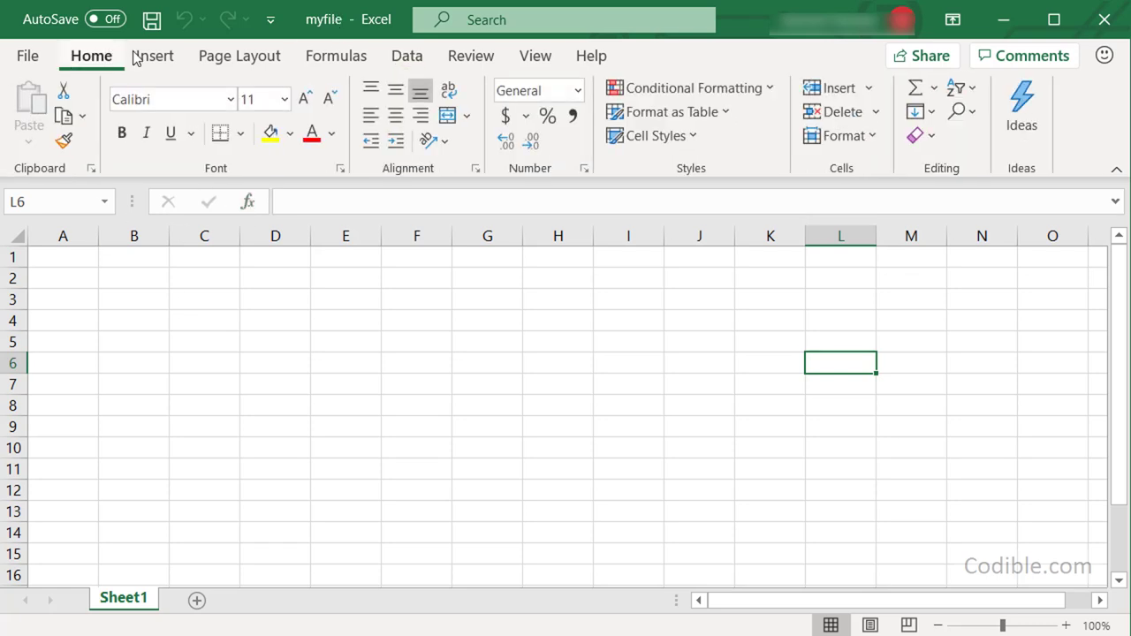
pyautogui.click(408, 59)
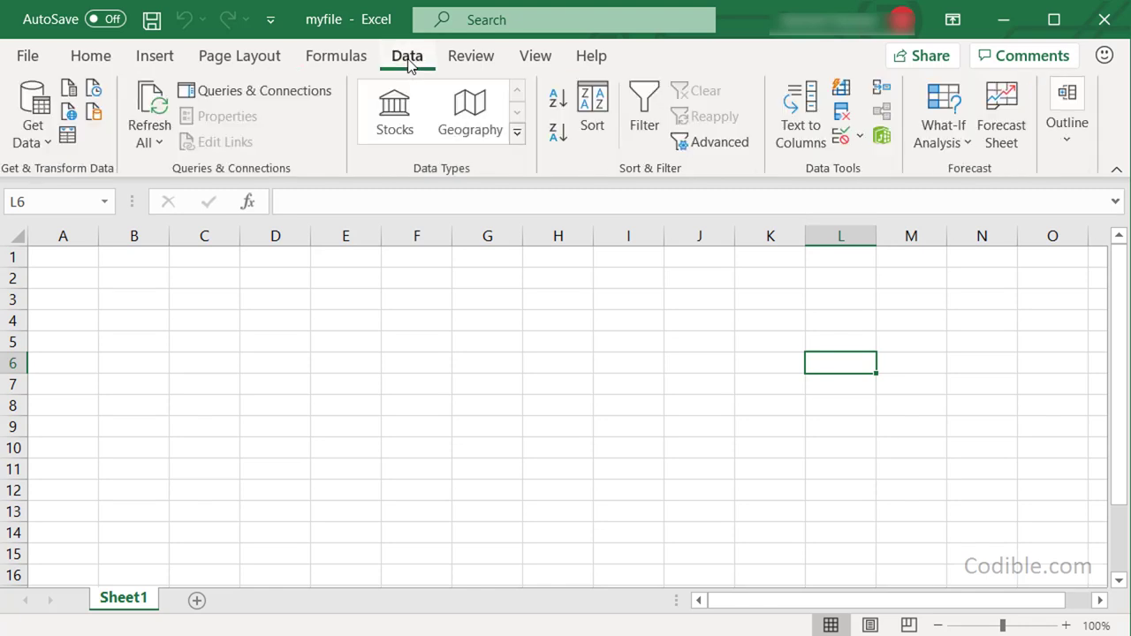
pyautogui.click(33, 119)
pyautogui.moveTo(77, 193)
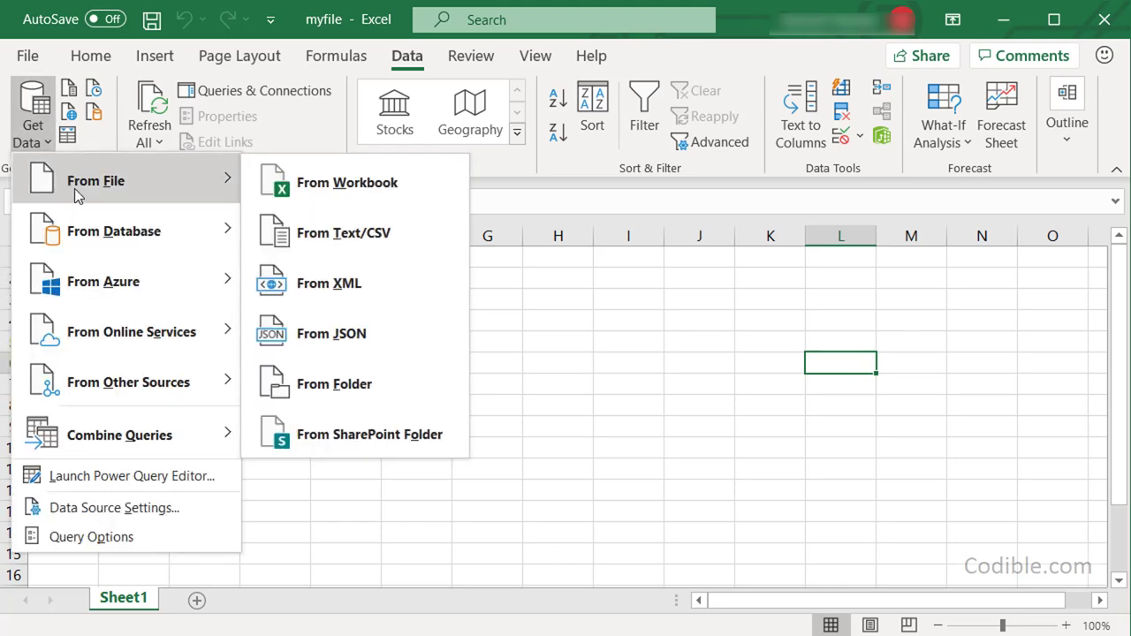
pyautogui.click(297, 240)
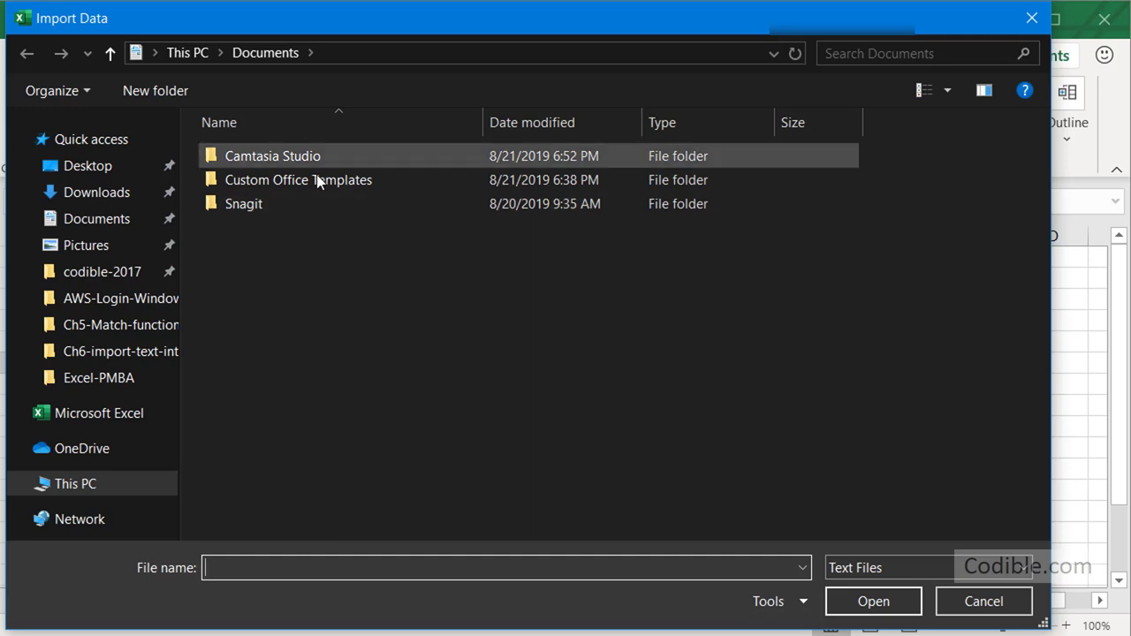
pyautogui.click(117, 353)
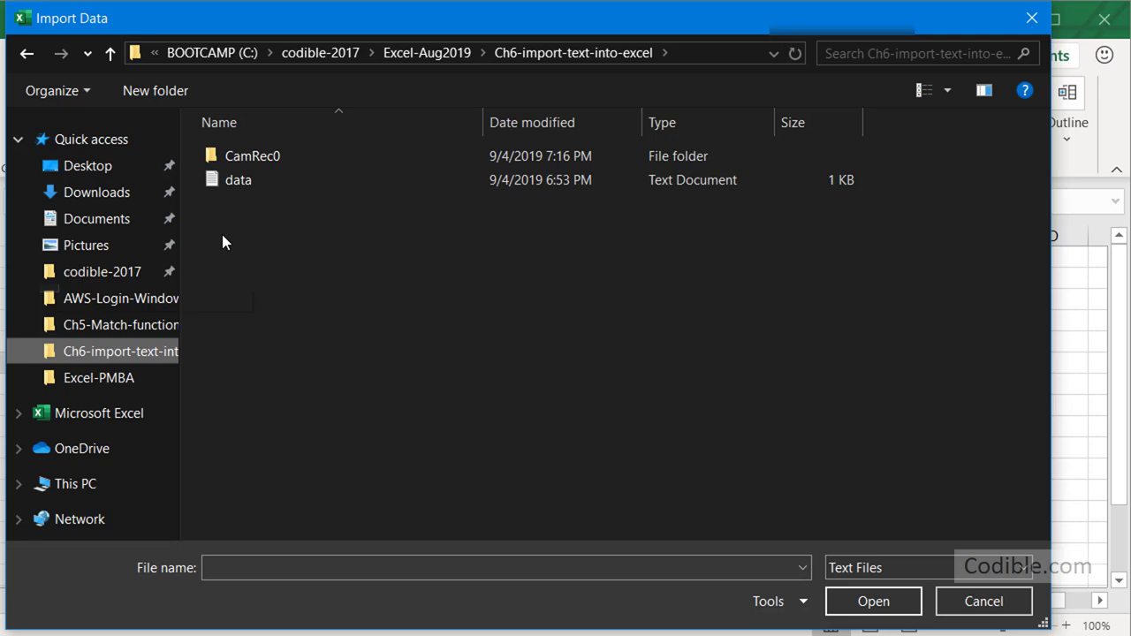
pyautogui.click(215, 188)
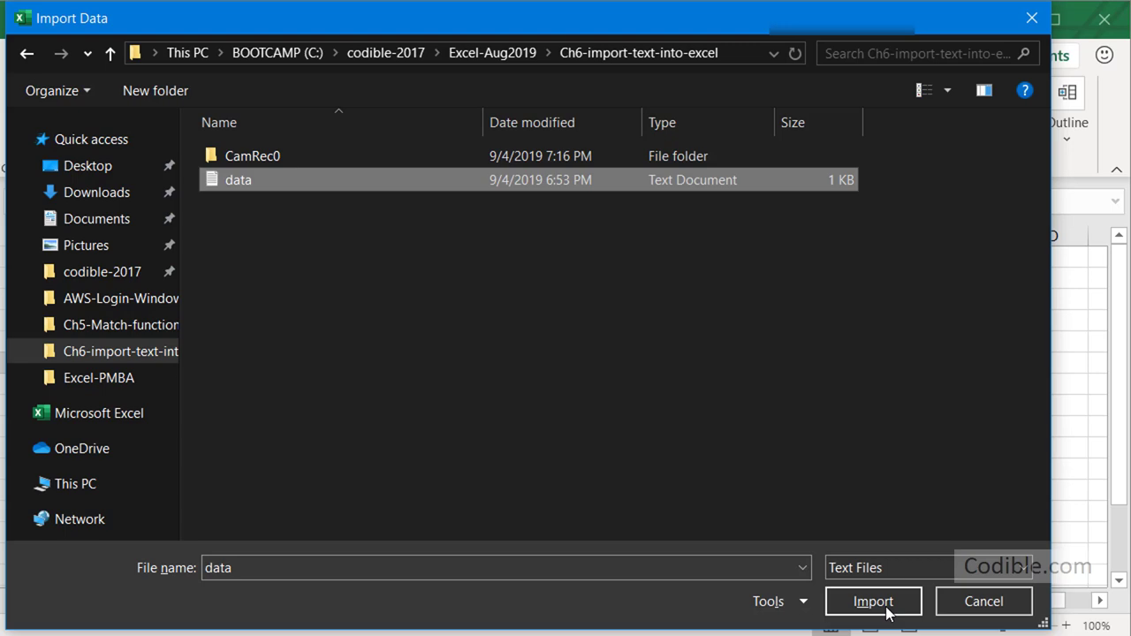
pyautogui.click(886, 607)
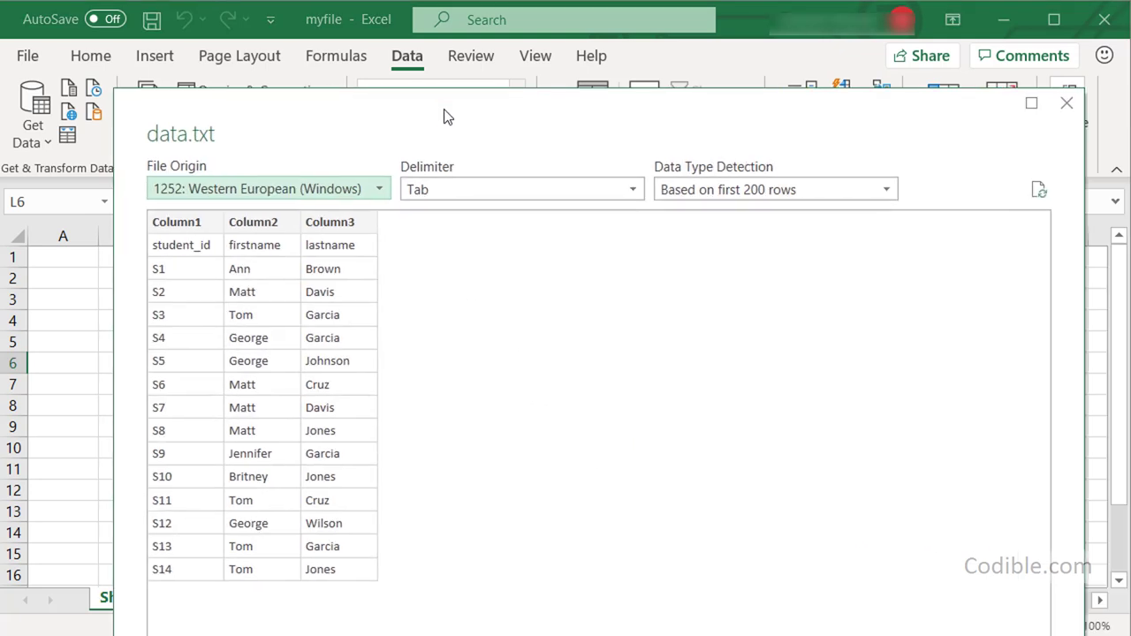
# Step: Load the Tab-delimited data.txt preview as a table on a new Sheet2
pyautogui.moveTo(215, 78); pyautogui.dragTo(228, 208)
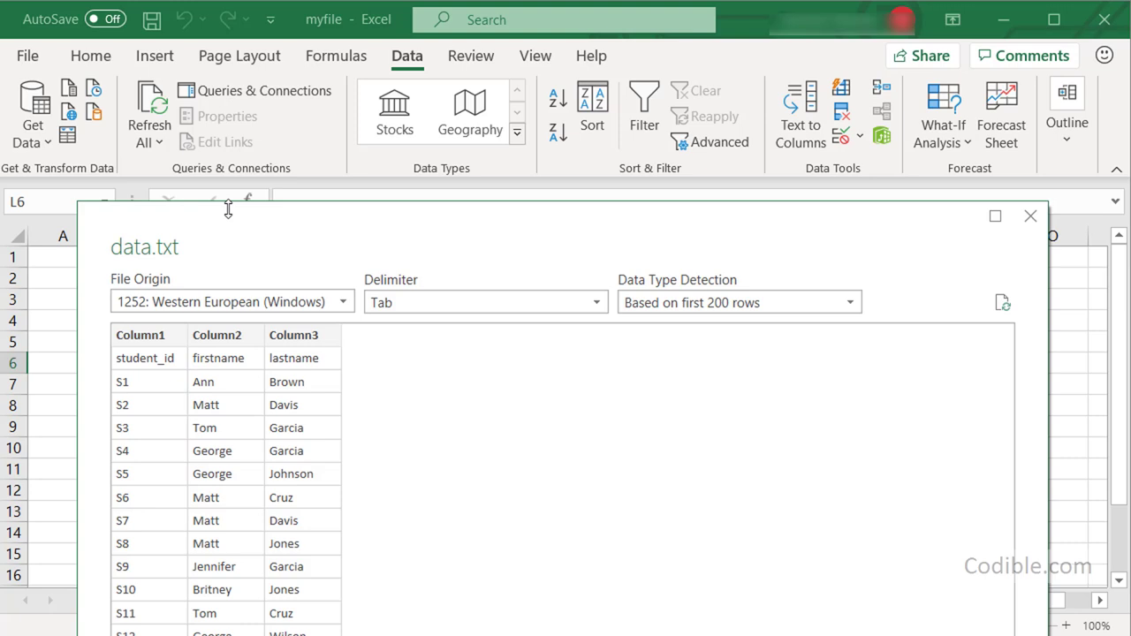
pyautogui.moveTo(245, 247); pyautogui.dragTo(215, 97)
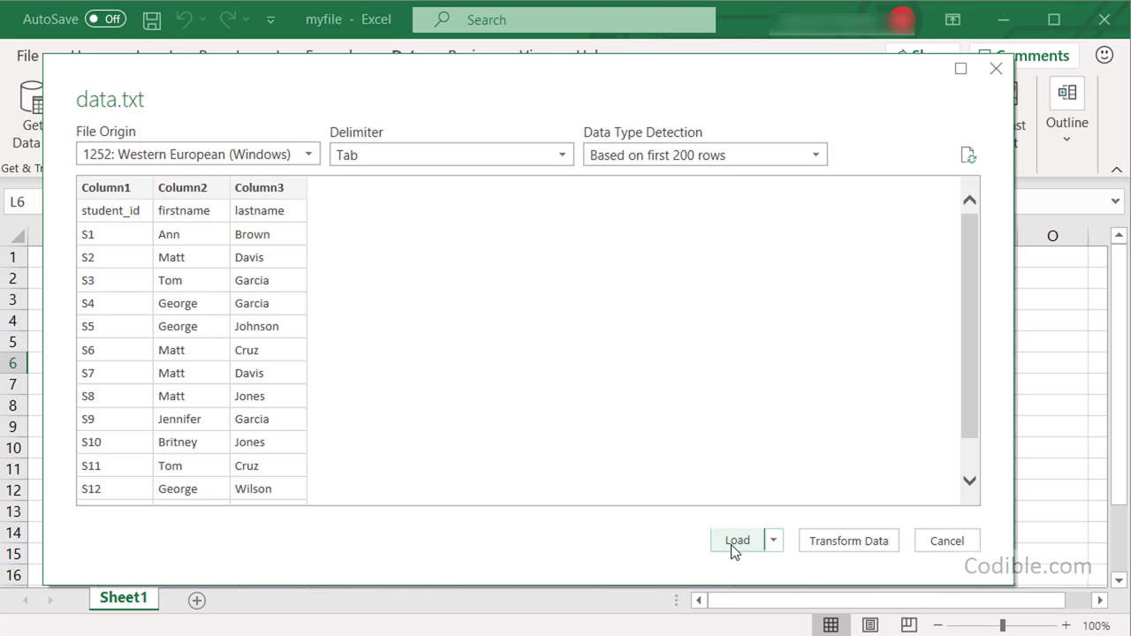
pyautogui.click(737, 541)
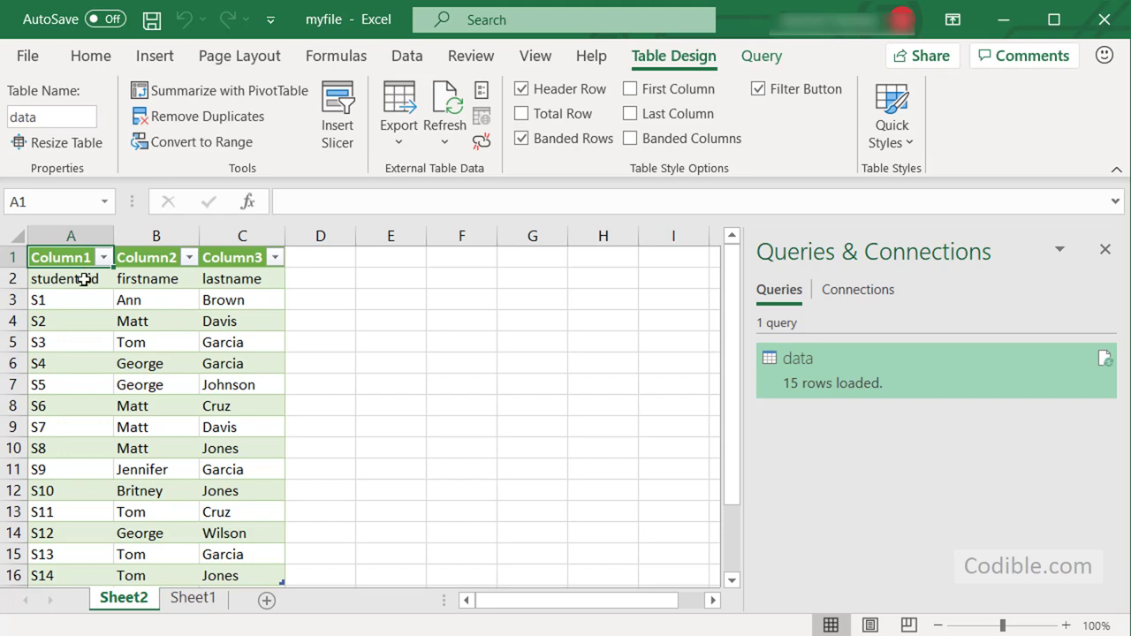
# Step: Permanently delete Sheet2 with the imported student table
pyautogui.moveTo(86, 278); pyautogui.dragTo(218, 281)
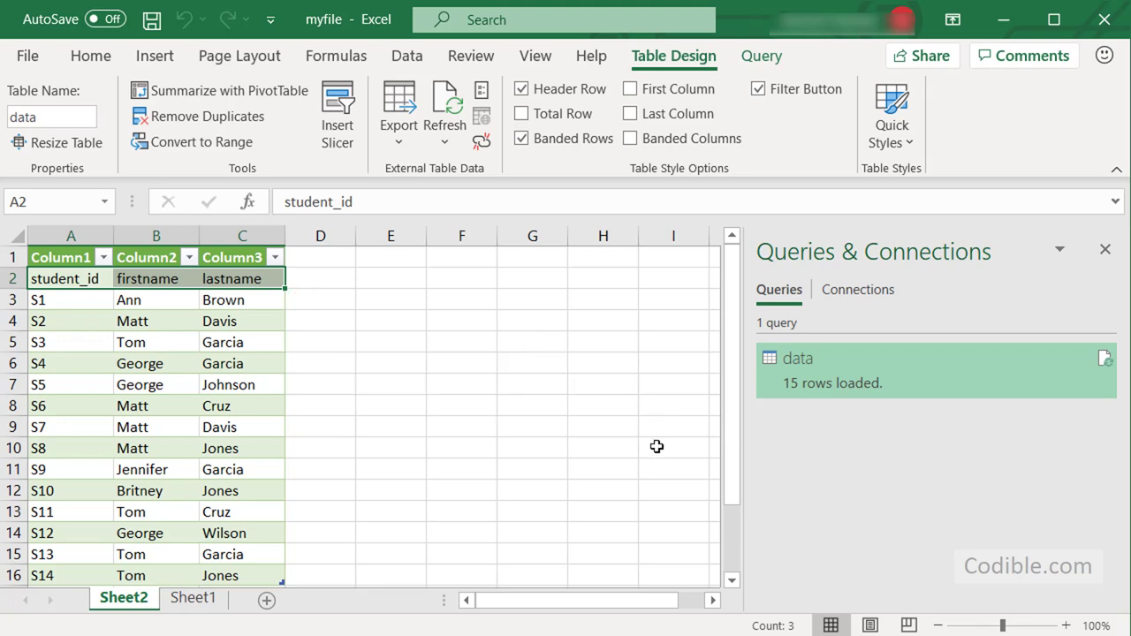
pyautogui.rightClick(137, 606)
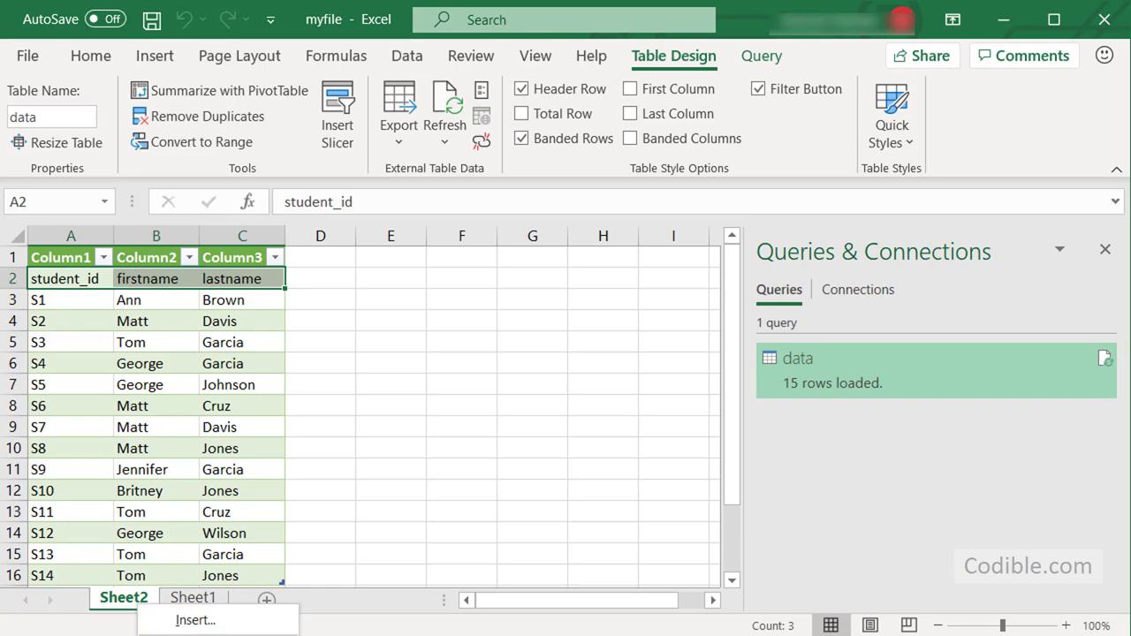
pyautogui.click(176, 635)
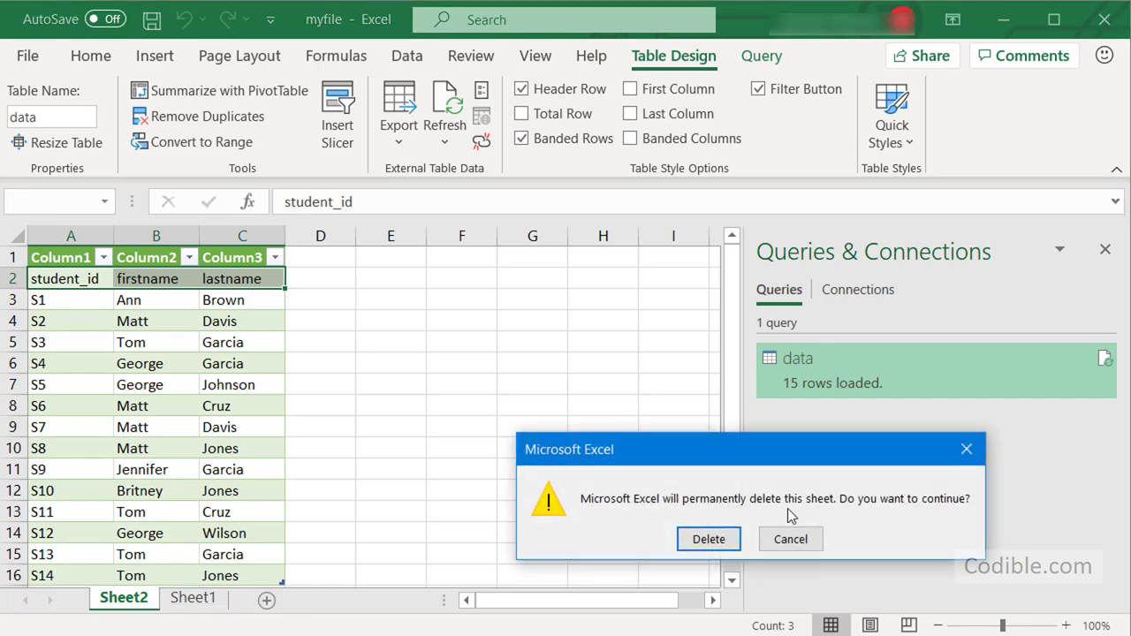
pyautogui.click(707, 538)
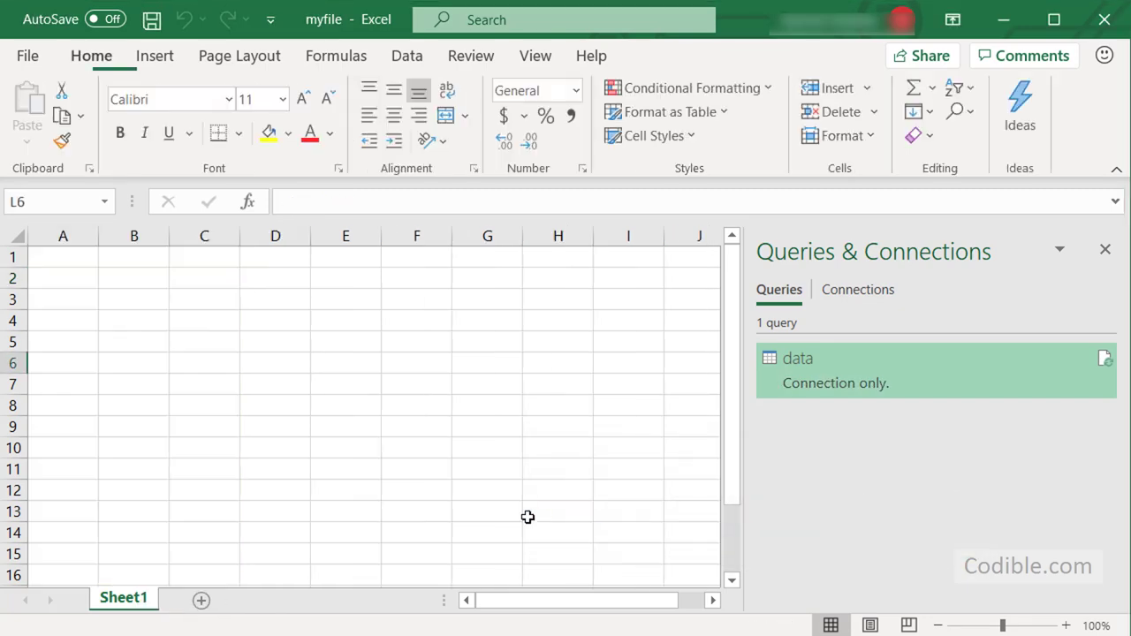
# Step: Delete the data query and close the Queries & Connections pane
pyautogui.rightClick(806, 380)
pyautogui.click(844, 468)
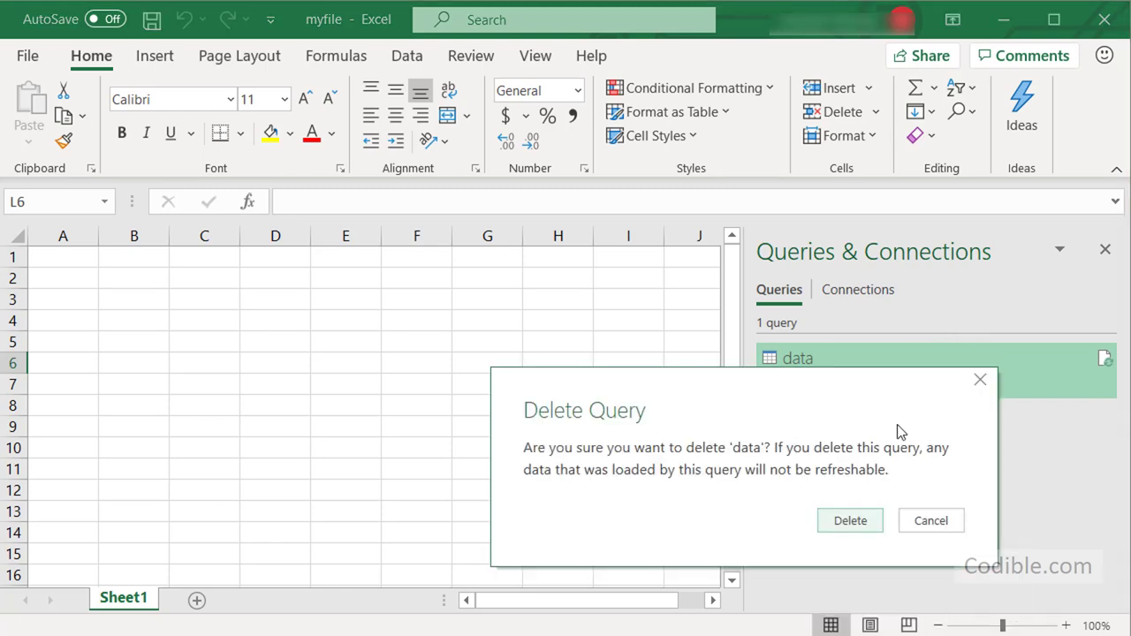
pyautogui.click(848, 520)
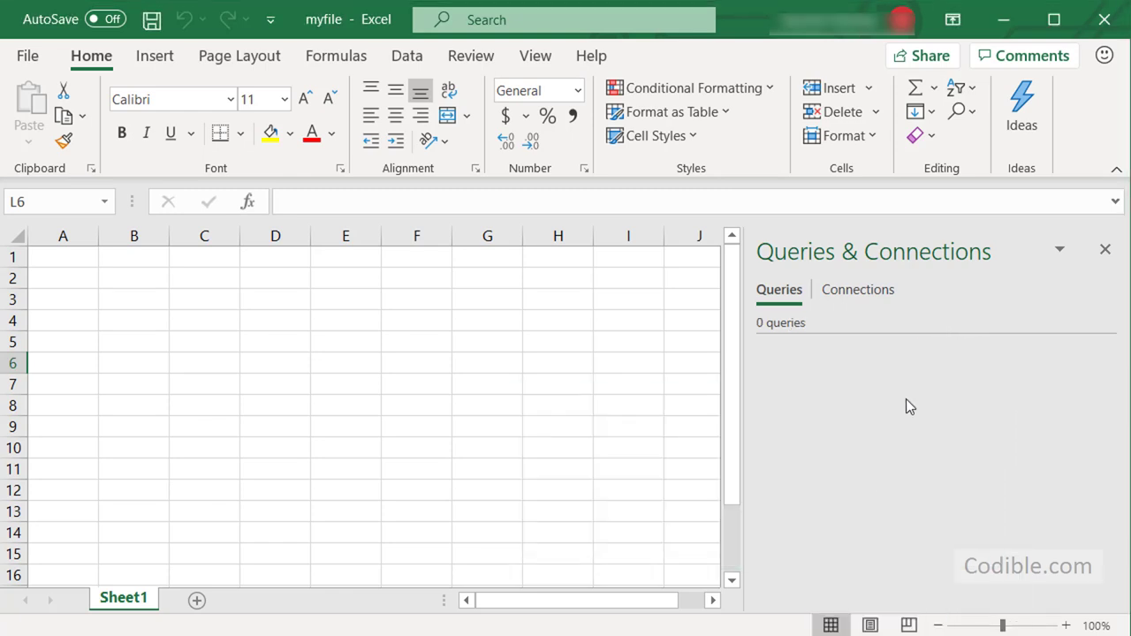
pyautogui.click(1106, 252)
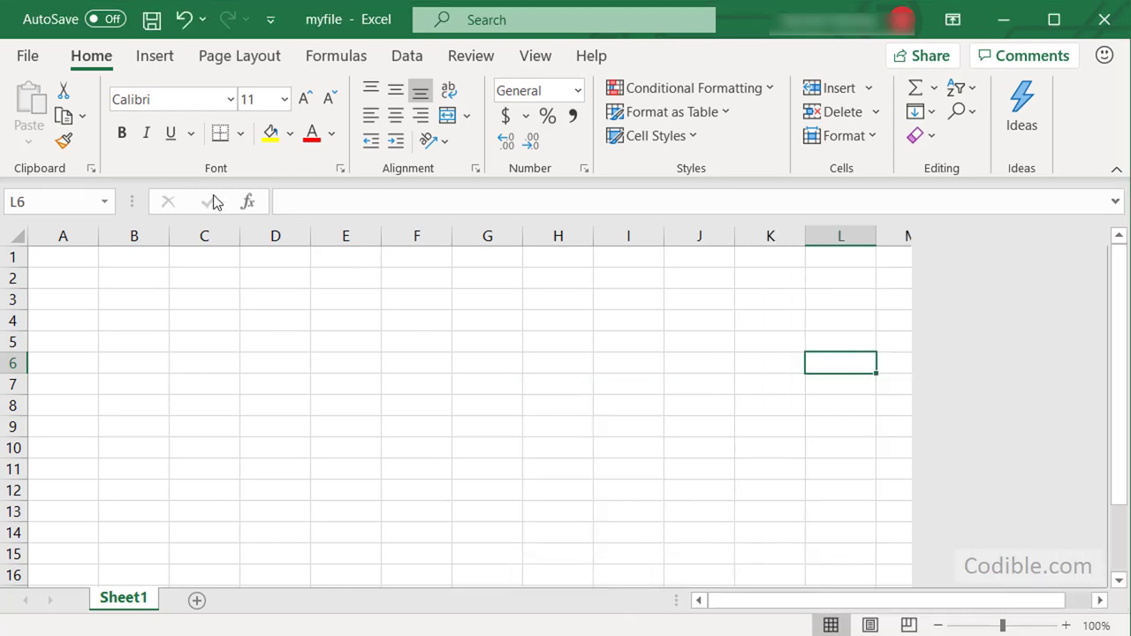
# Step: Reopen data.txt through Data > Get Data > From Text/CSV to preview it again
pyautogui.click(398, 58)
pyautogui.click(33, 124)
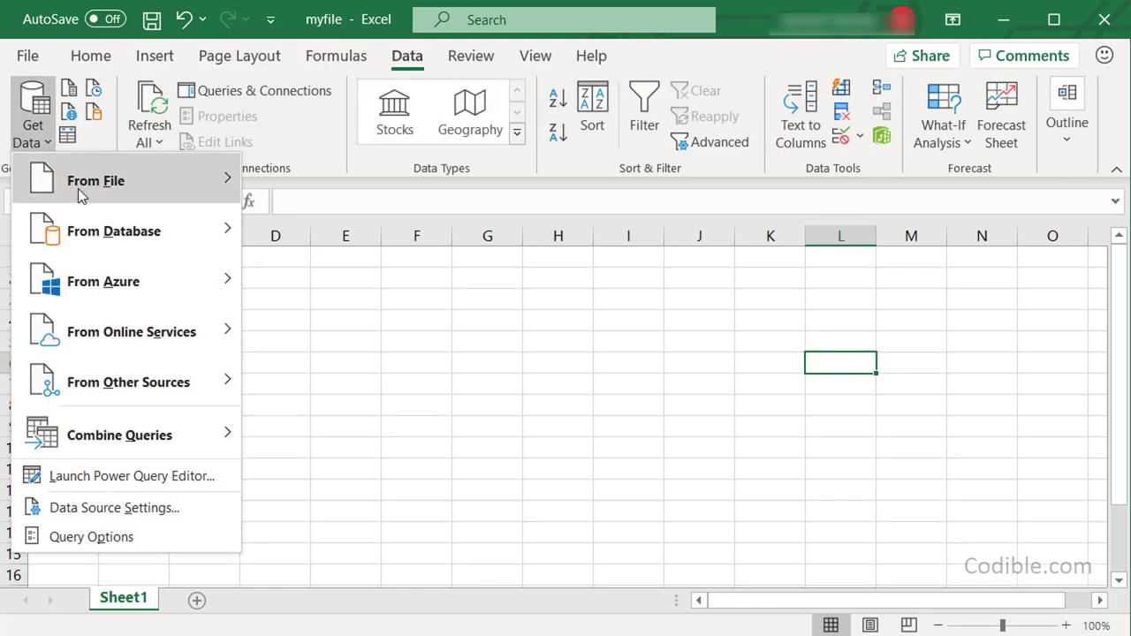
pyautogui.moveTo(155, 187)
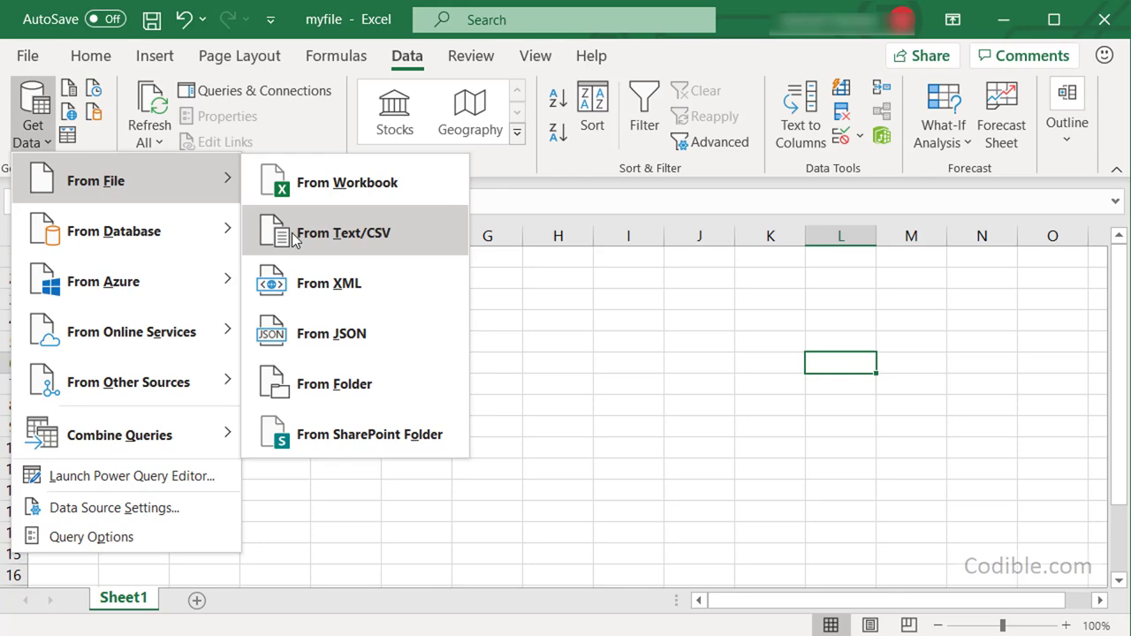
pyautogui.click(294, 233)
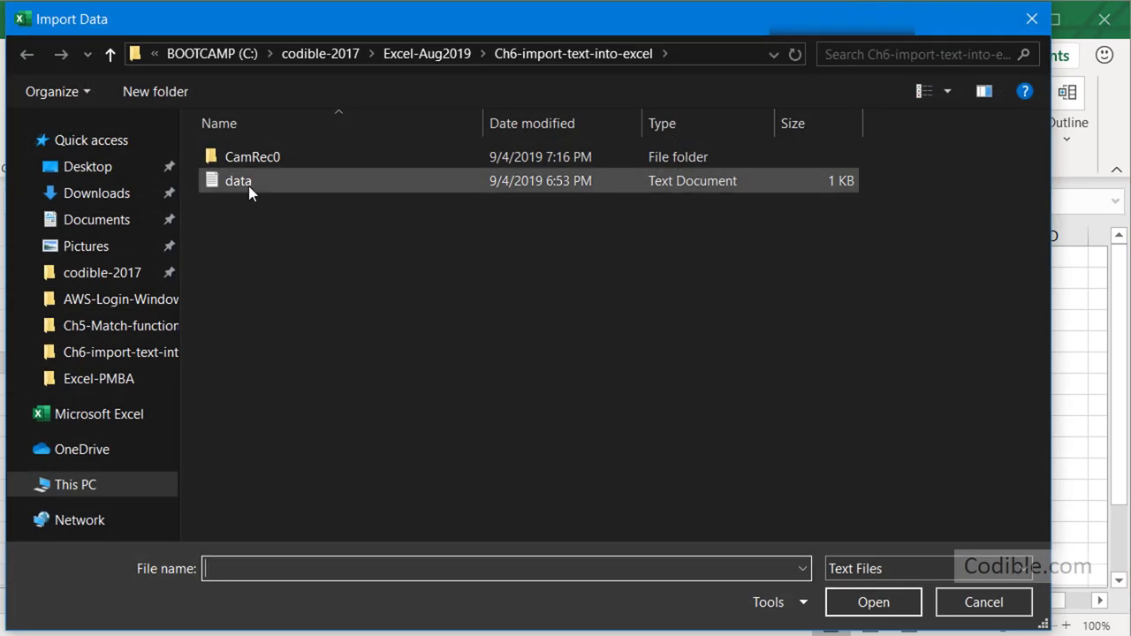
pyautogui.doubleClick(249, 183)
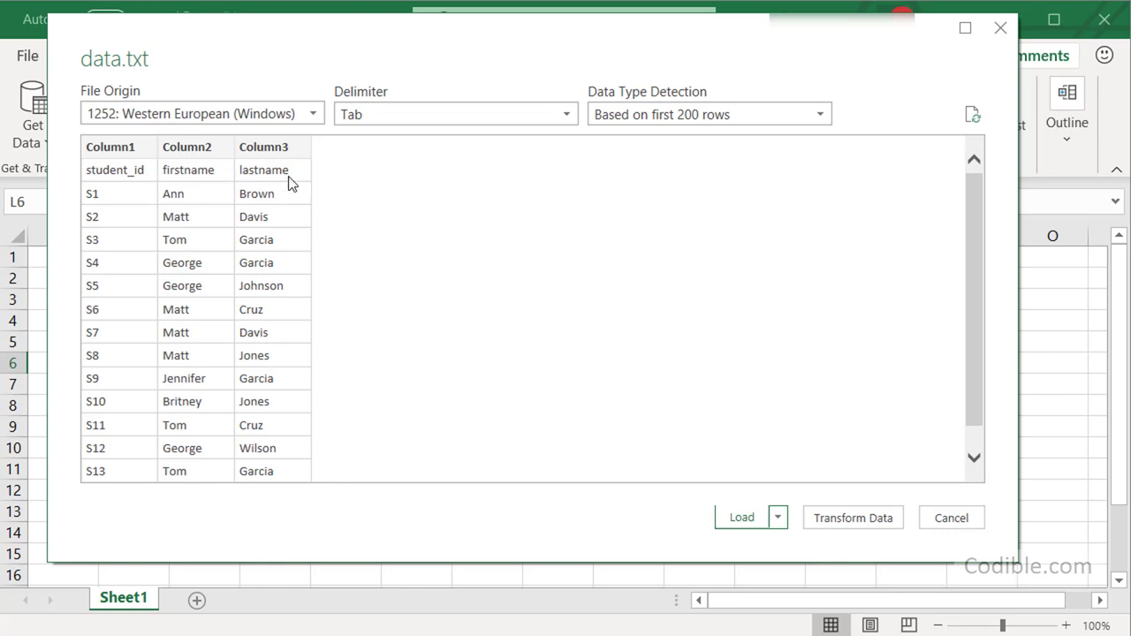
# Step: In Power Query, promote the first row to headers student_id, firstname, lastname, then Close & Load
pyautogui.click(857, 517)
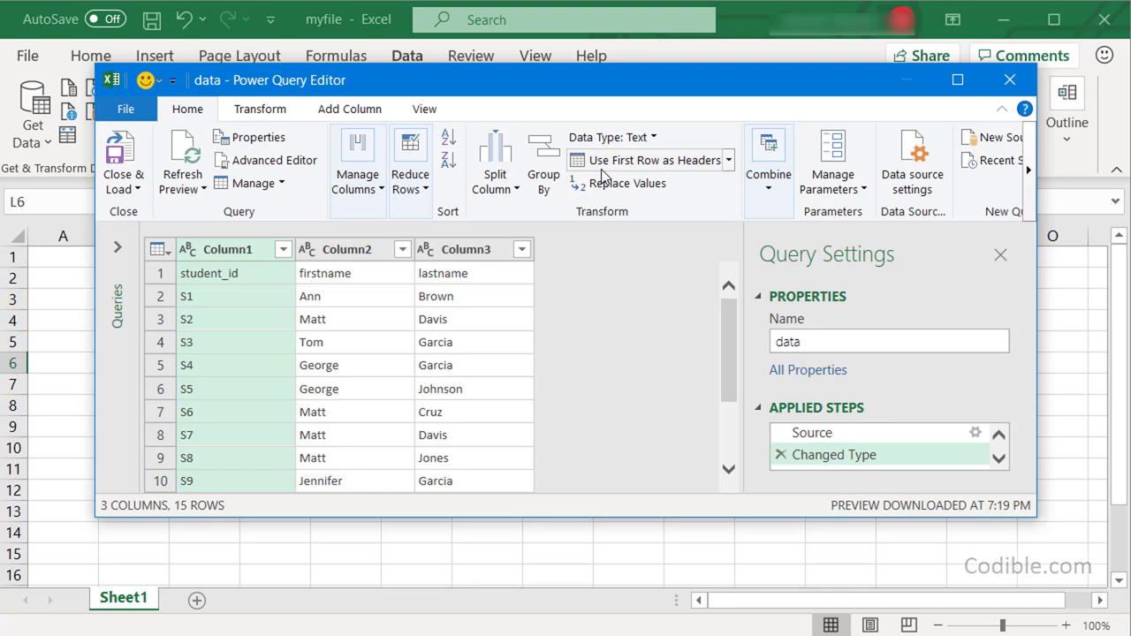
pyautogui.click(621, 160)
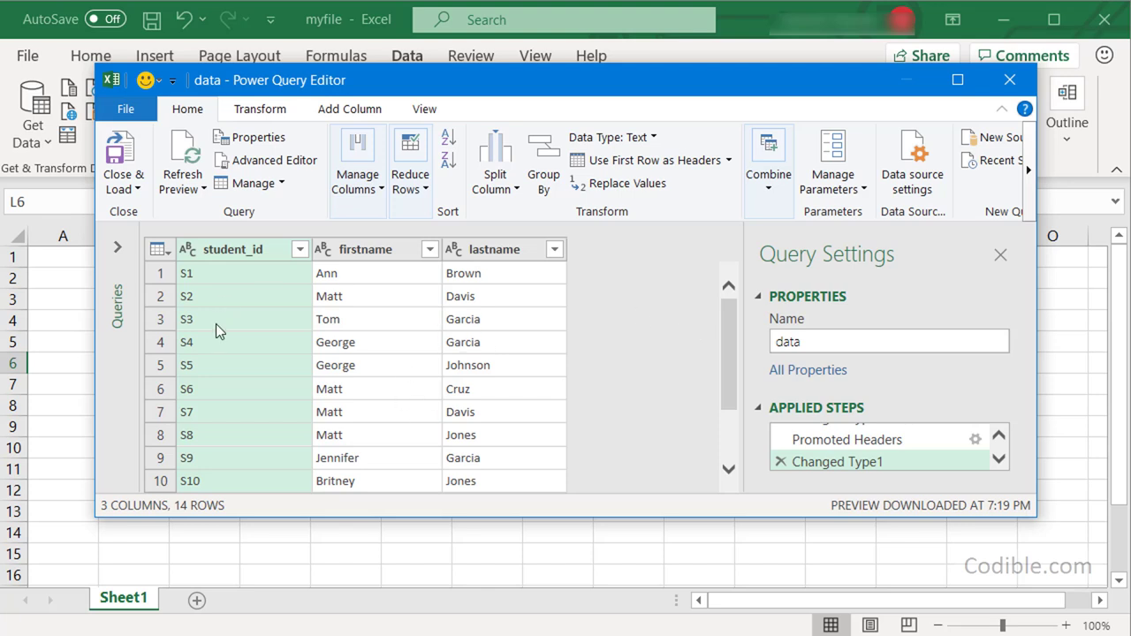
pyautogui.scroll(-2, 669, 357)
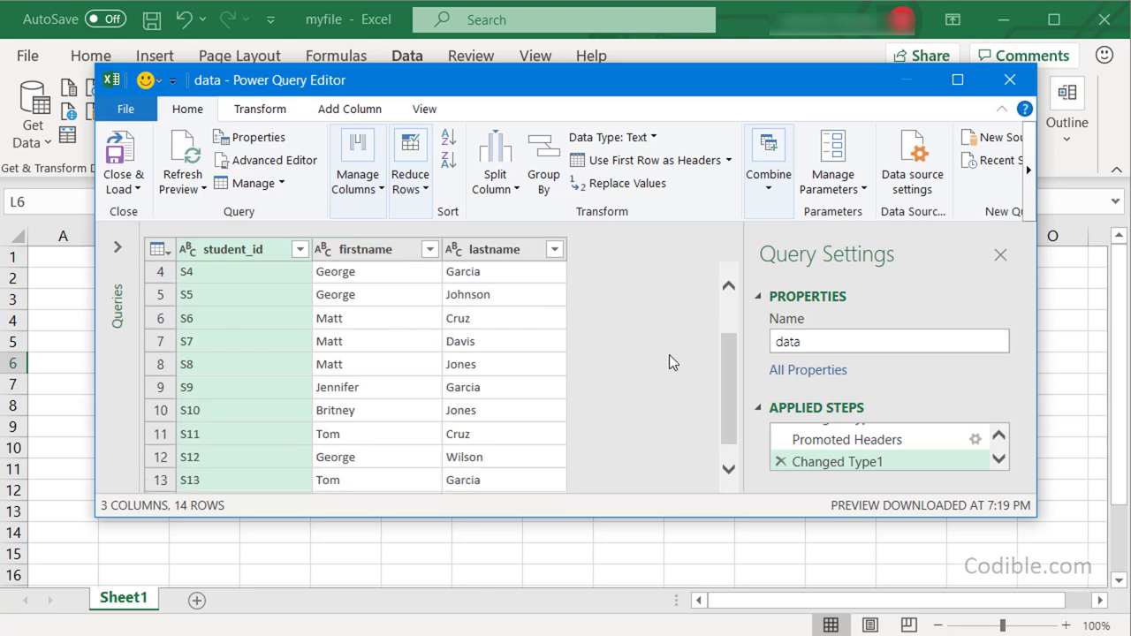
pyautogui.scroll(2, 669, 357)
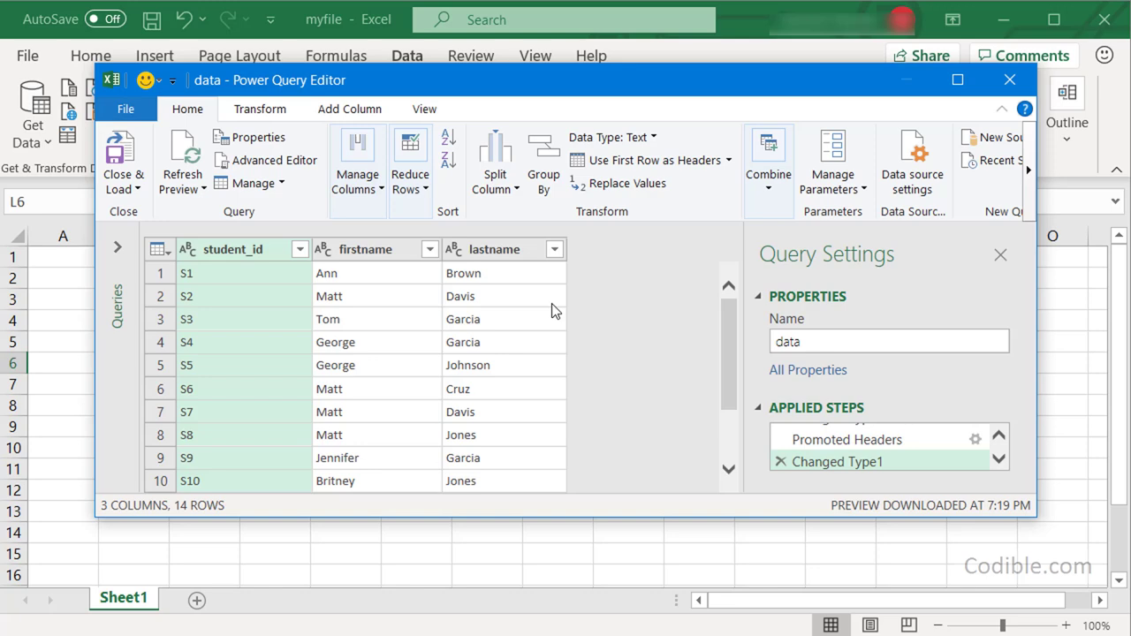
pyautogui.click(121, 161)
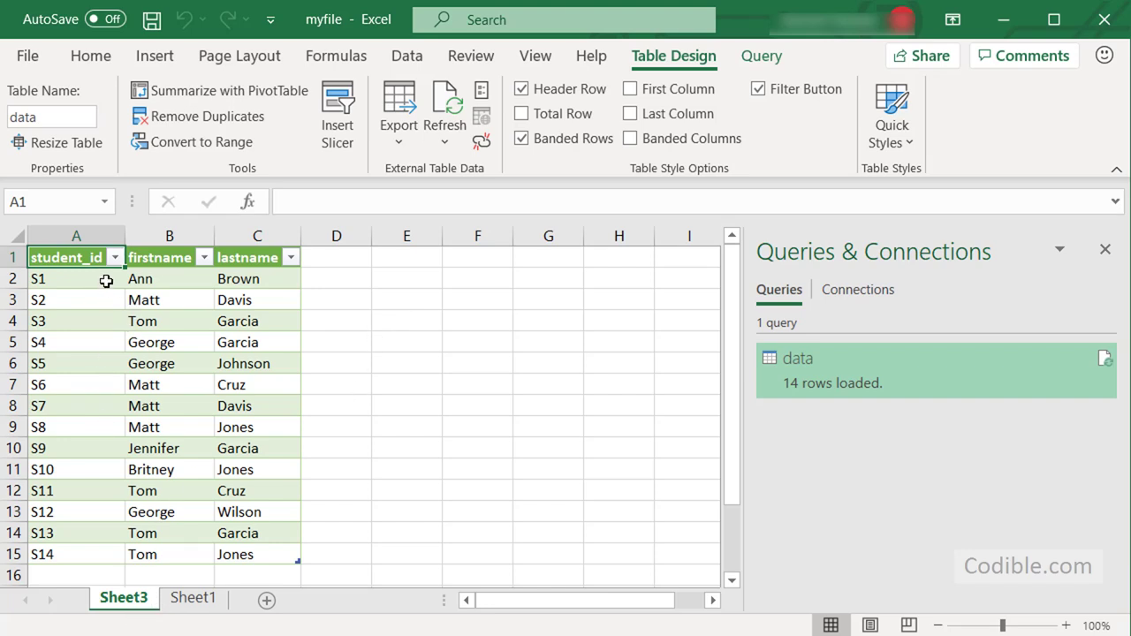
pyautogui.click(84, 256)
pyautogui.click(142, 254)
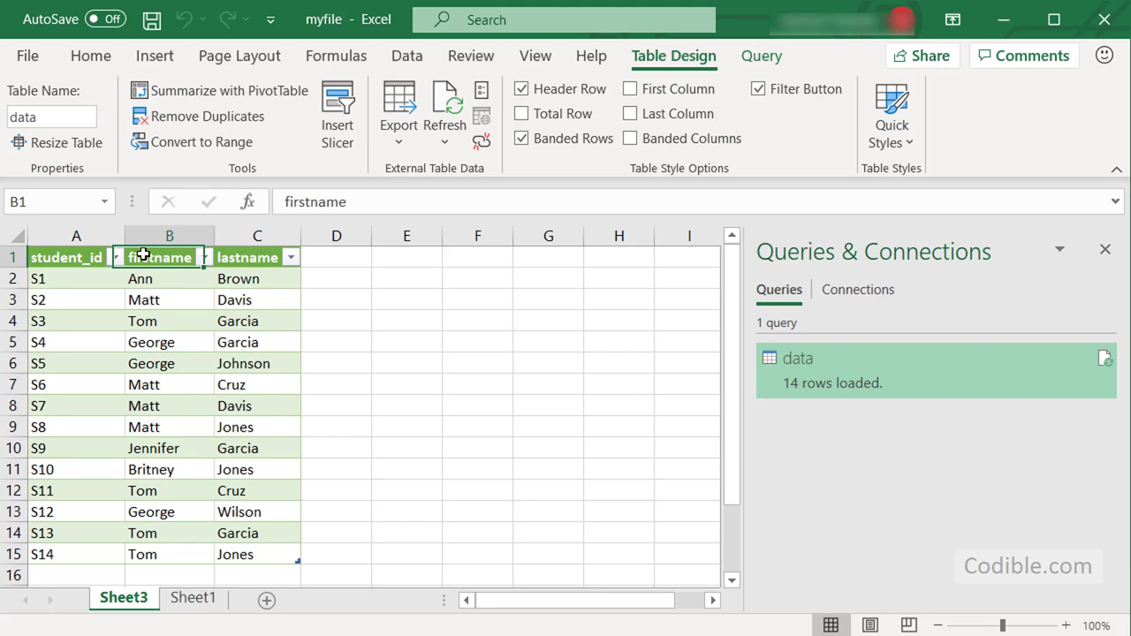
pyautogui.click(265, 258)
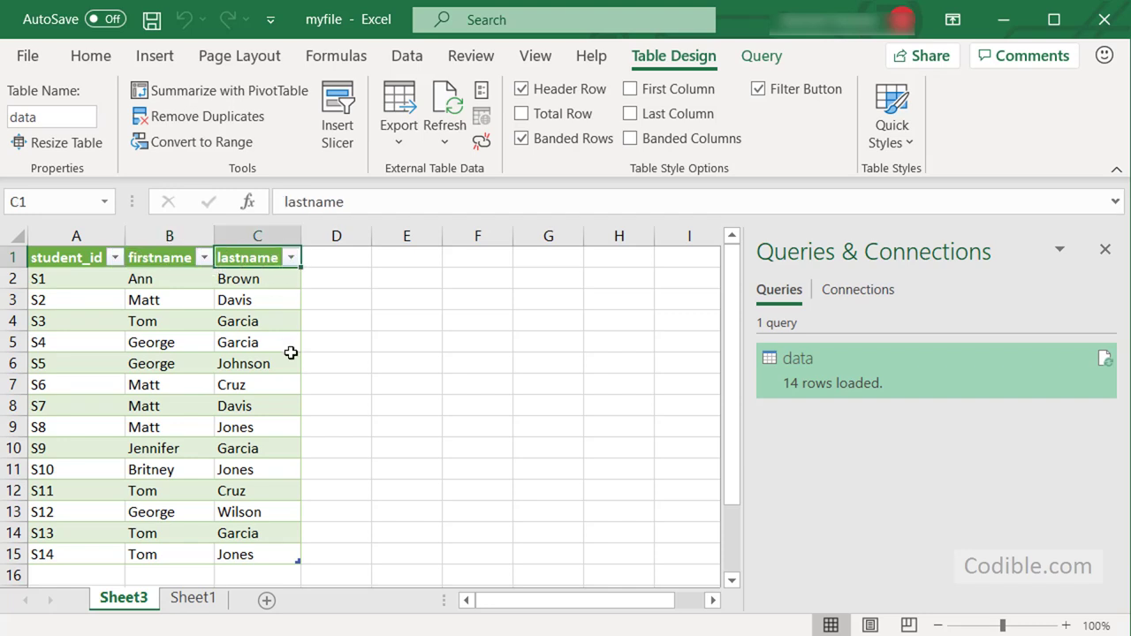